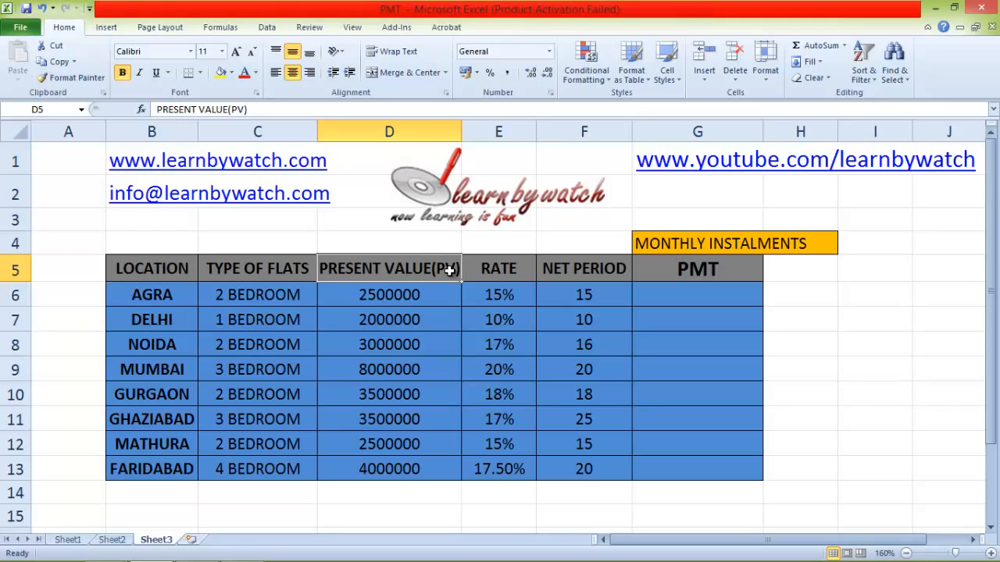
Step: Examine the flat loan table's location, flat type, net period and PMT columns, including the monthly instalments heading
{"action": "left_click", "coordinate": [145, 266]}
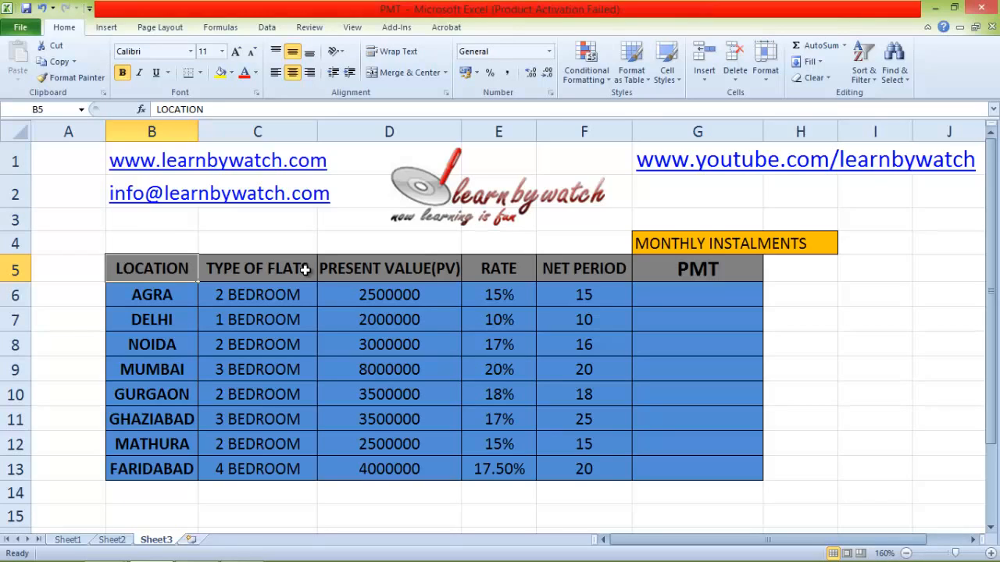
{"action": "left_click", "coordinate": [280, 370]}
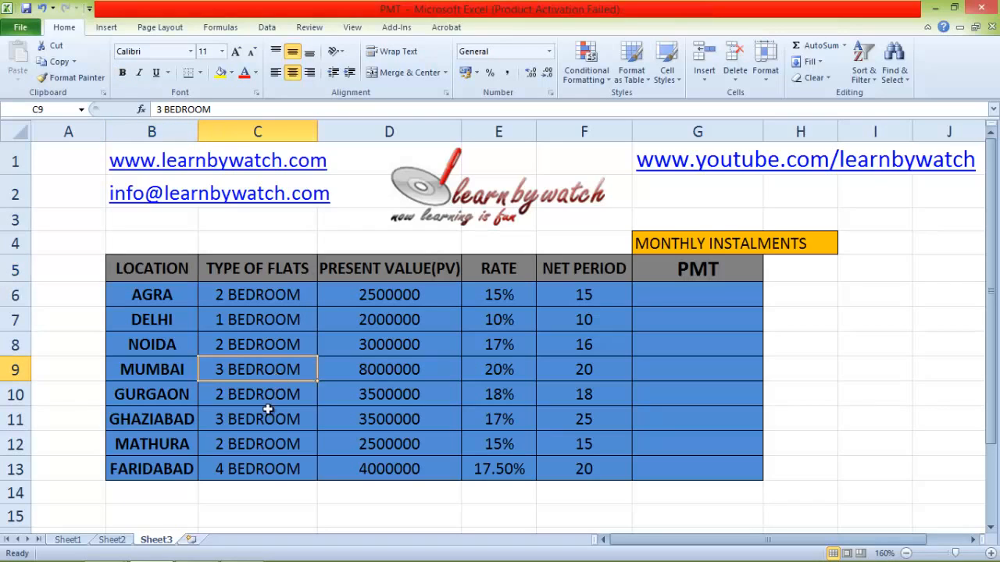
{"action": "left_click", "coordinate": [255, 468]}
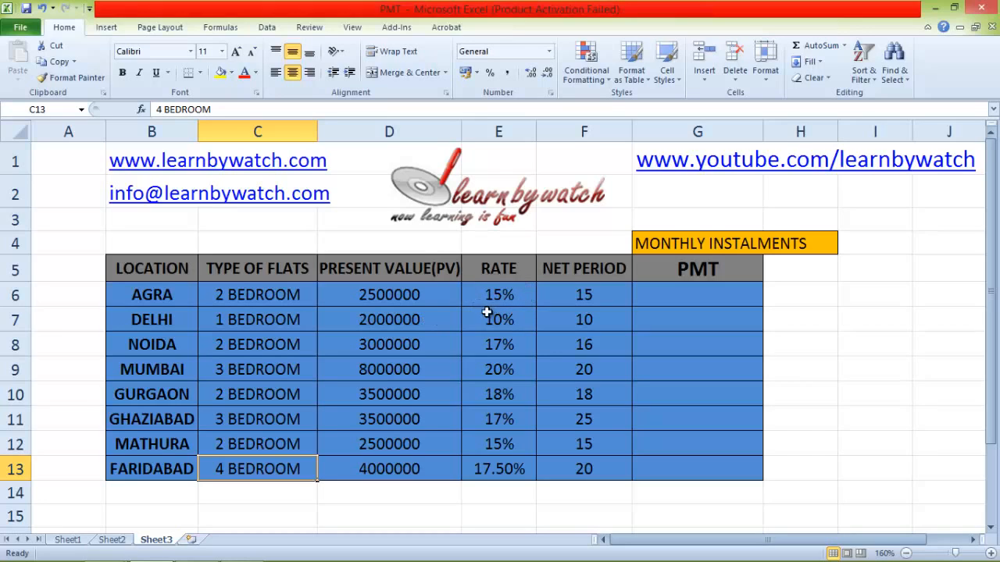
{"action": "left_click", "coordinate": [567, 276]}
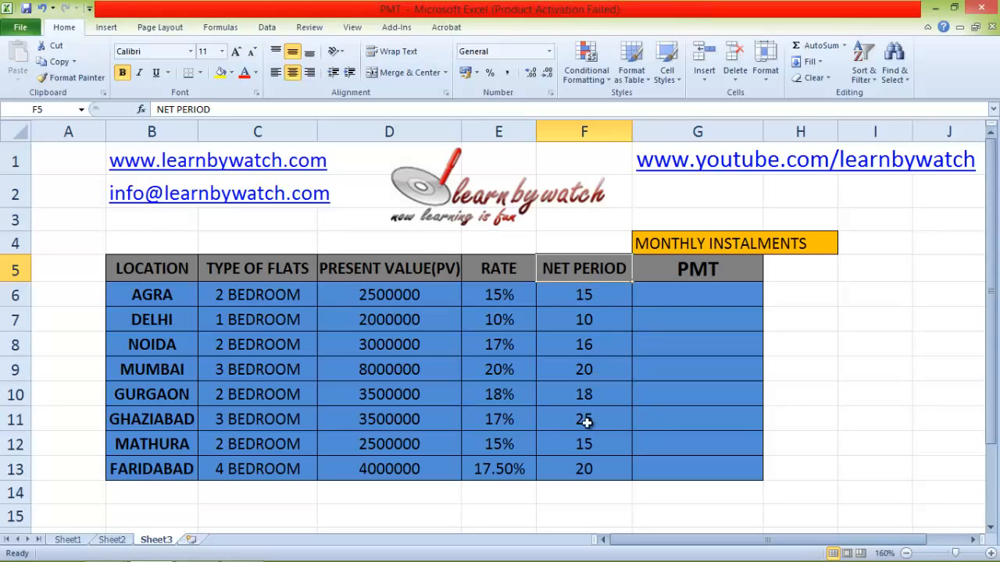
{"action": "left_click", "coordinate": [675, 290]}
{"action": "left_click", "coordinate": [697, 266]}
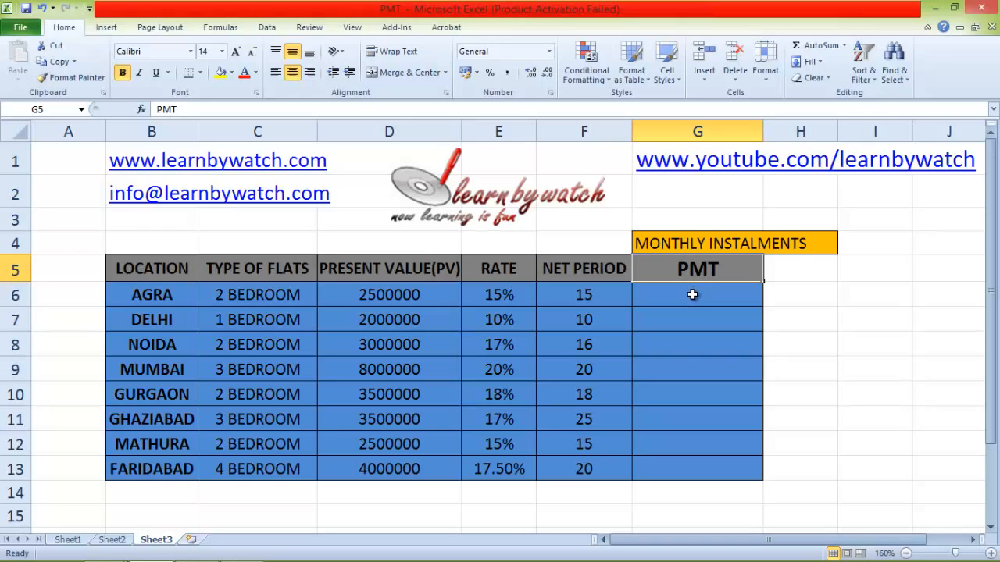
{"action": "left_click", "coordinate": [695, 246]}
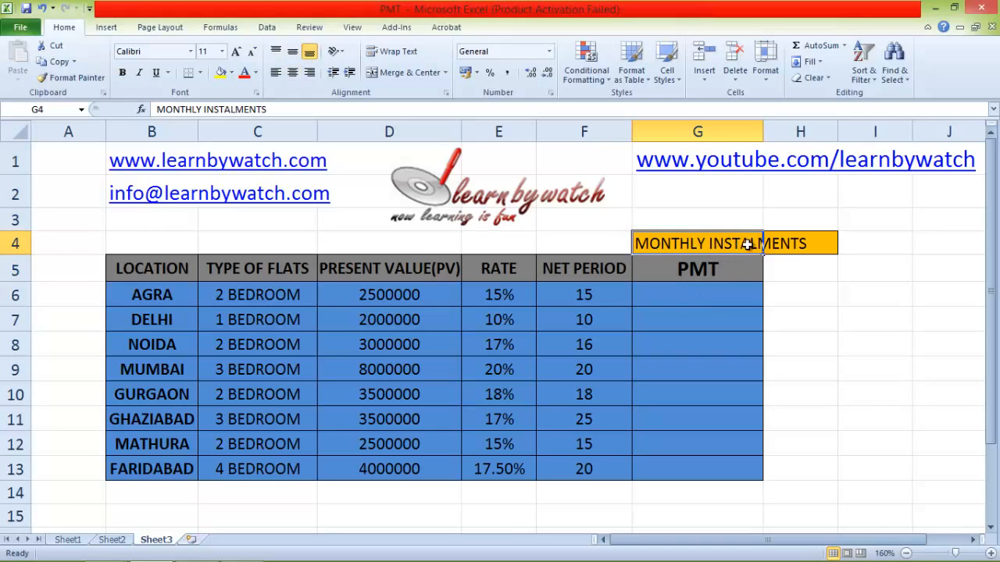
Step: Begin a PMT formula in G6 for the Agra flat, with E6/12 as the rate argument
{"action": "left_click", "coordinate": [714, 298]}
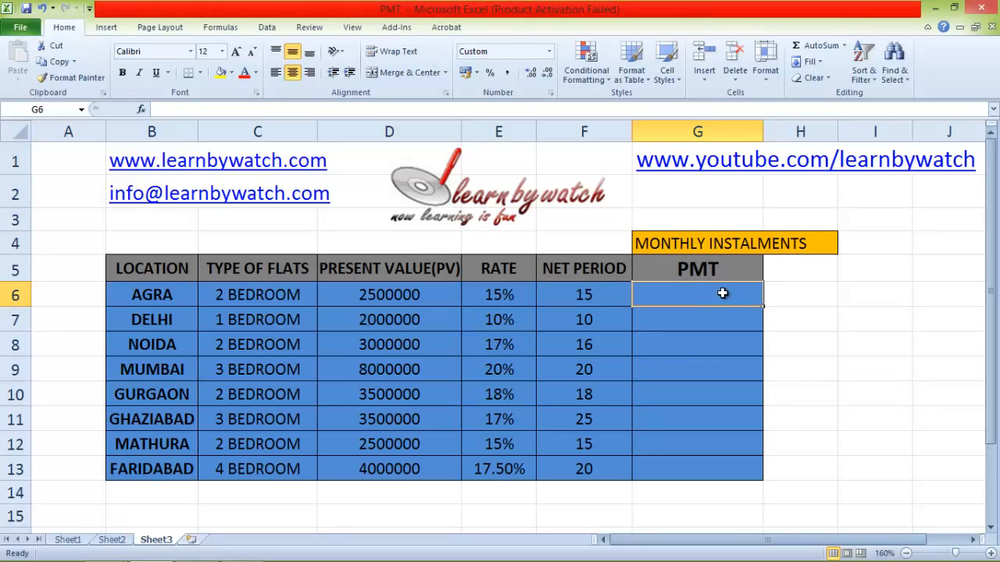
{"action": "left_click", "coordinate": [220, 27]}
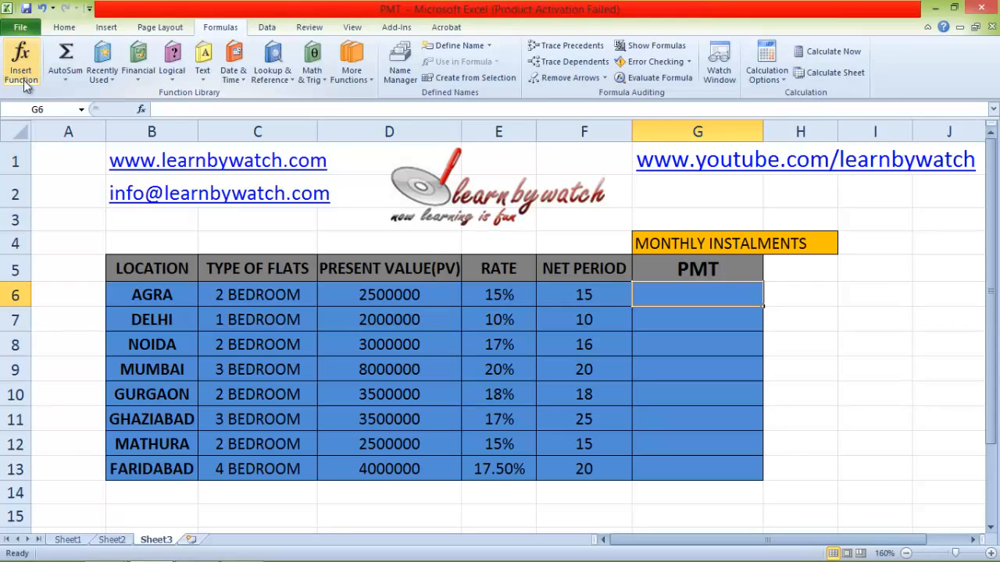
{"action": "left_click", "coordinate": [64, 28]}
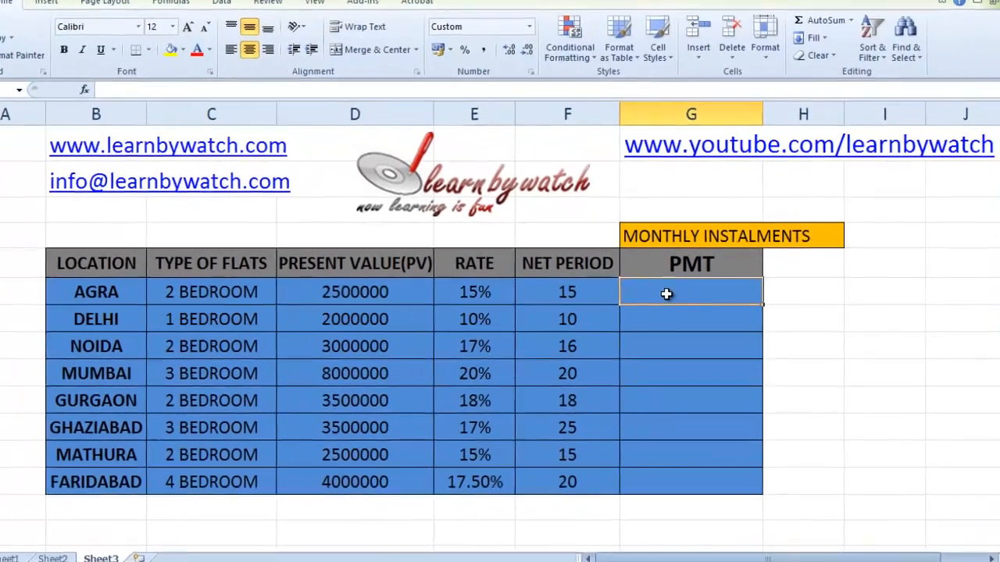
{"action": "type", "text": "="}
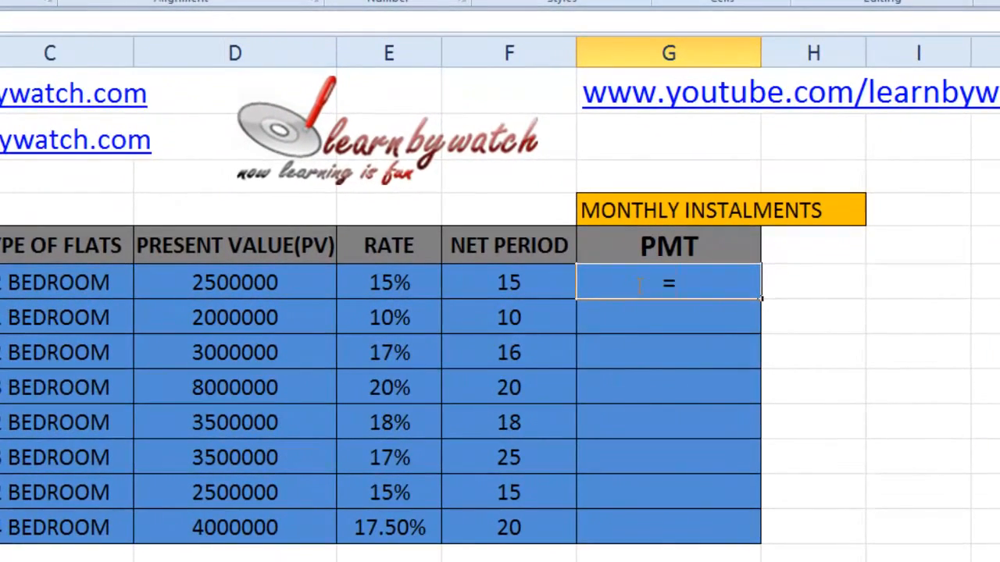
{"action": "type", "text": "PMT"}
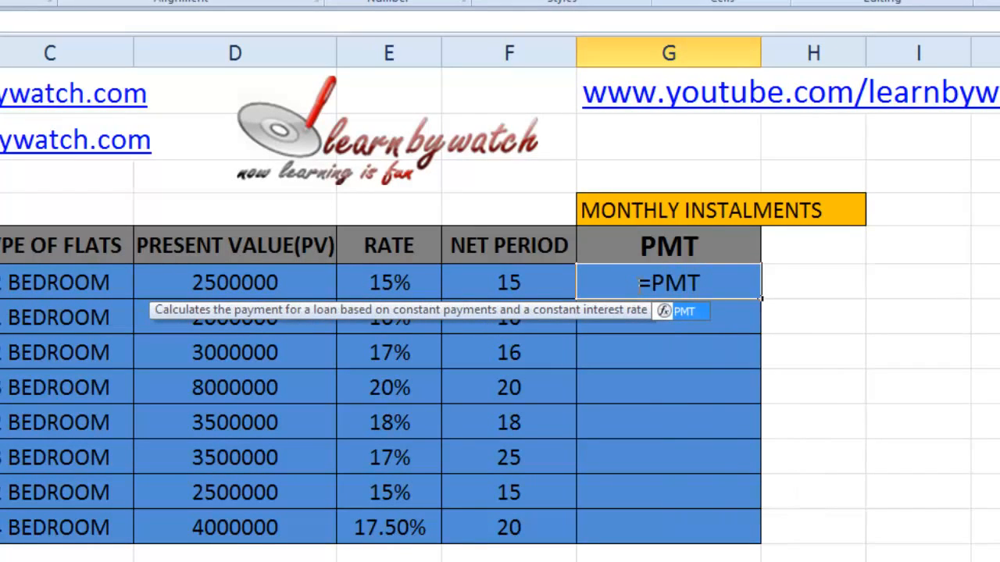
{"action": "type", "text": "("}
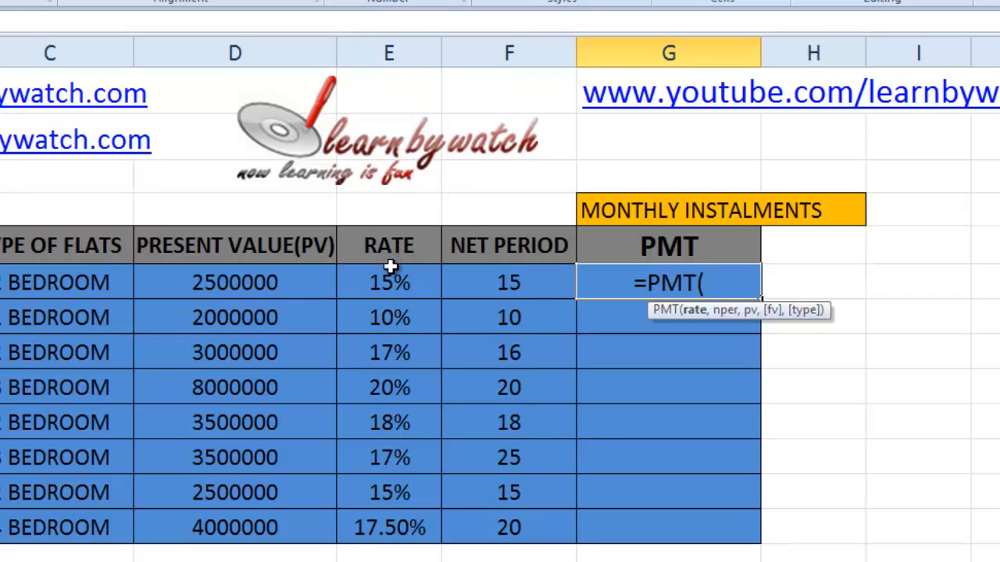
{"action": "left_click", "coordinate": [388, 285]}
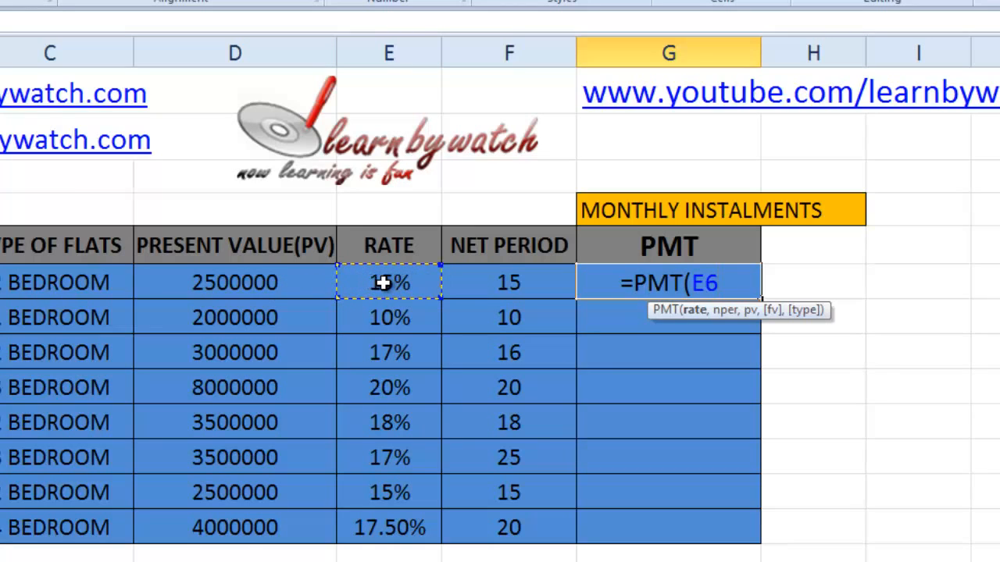
{"action": "type", "text": "/12"}
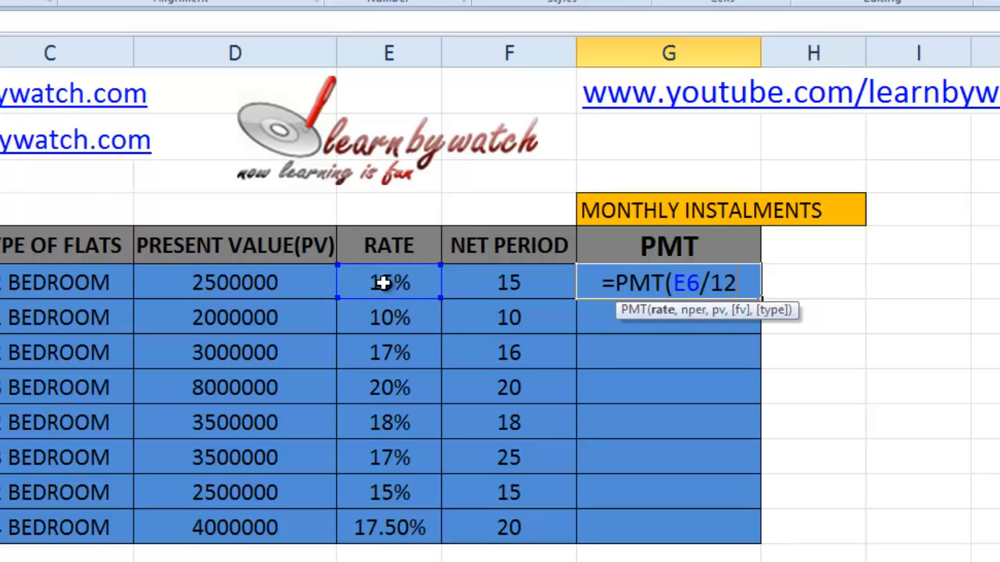
{"action": "type", "text": ","}
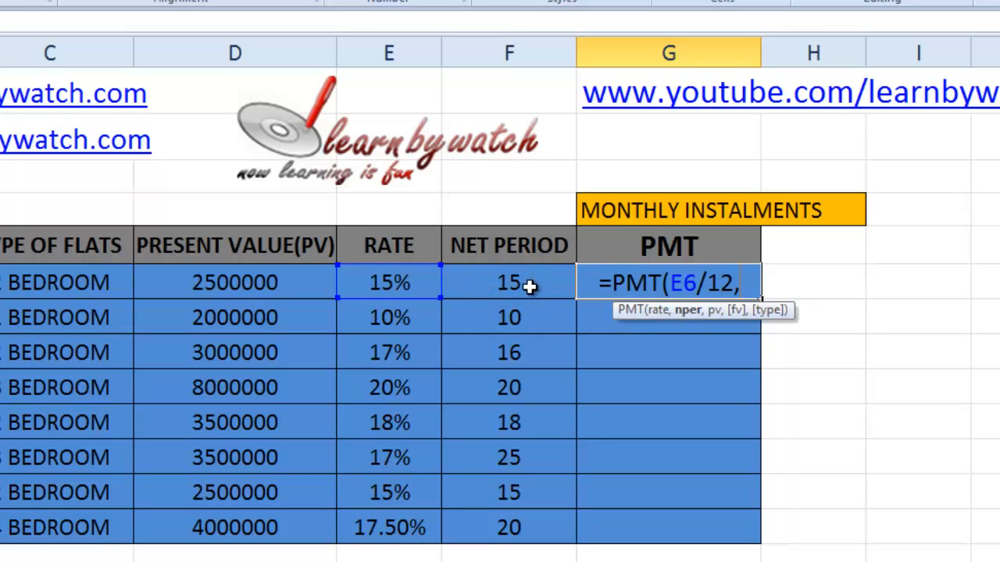
Step: Add F6*12 as the number of periods and D6 as the present value in the G6 formula
{"action": "left_click", "coordinate": [501, 283]}
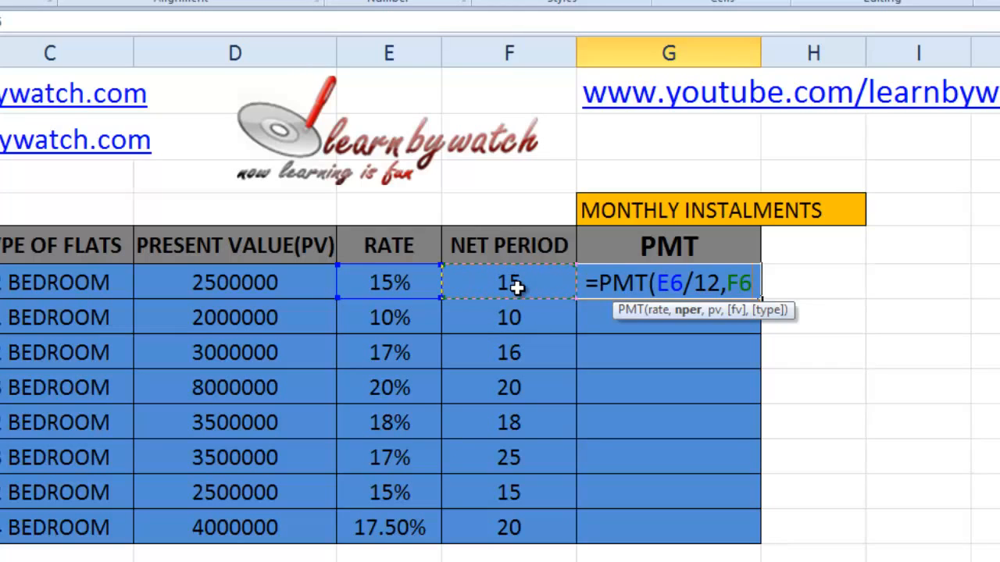
{"action": "type", "text": "*"}
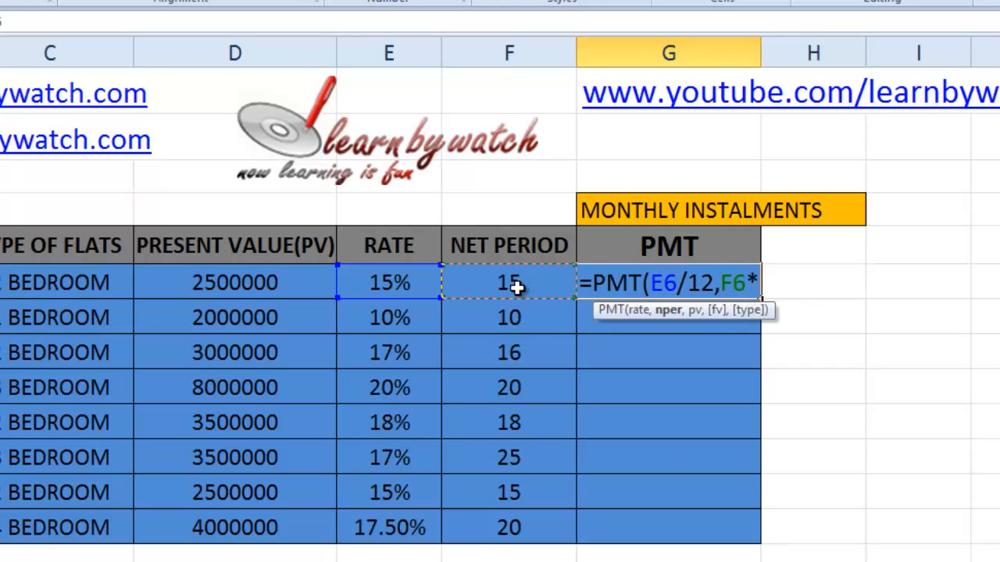
{"action": "type", "text": "12"}
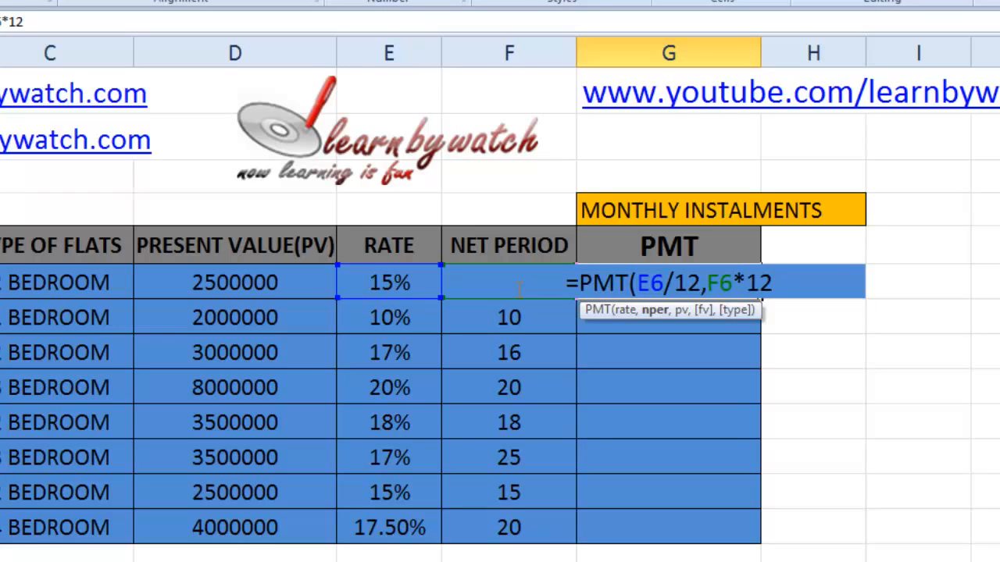
{"action": "type", "text": ","}
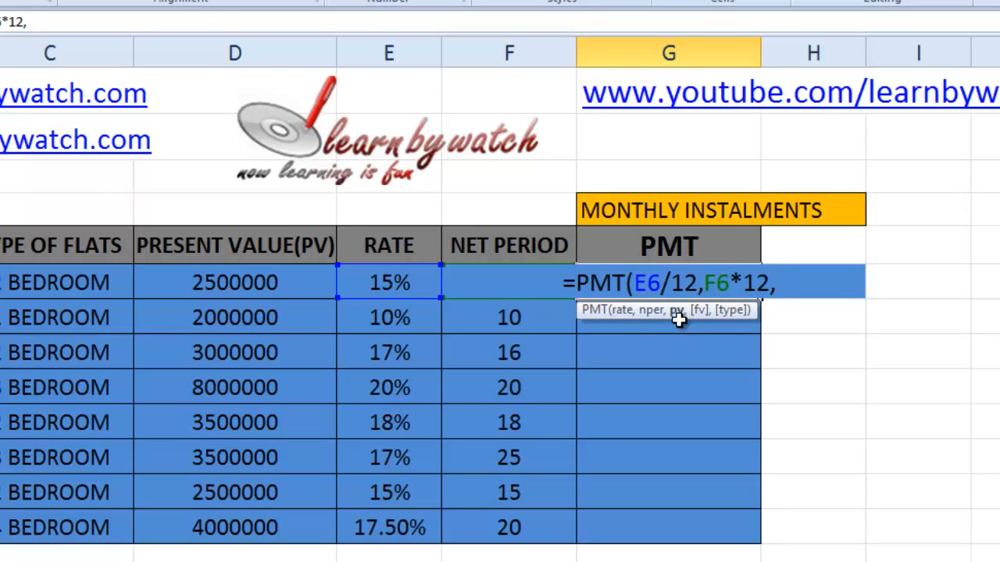
{"action": "left_click", "coordinate": [254, 287]}
{"action": "type", "text": ","}
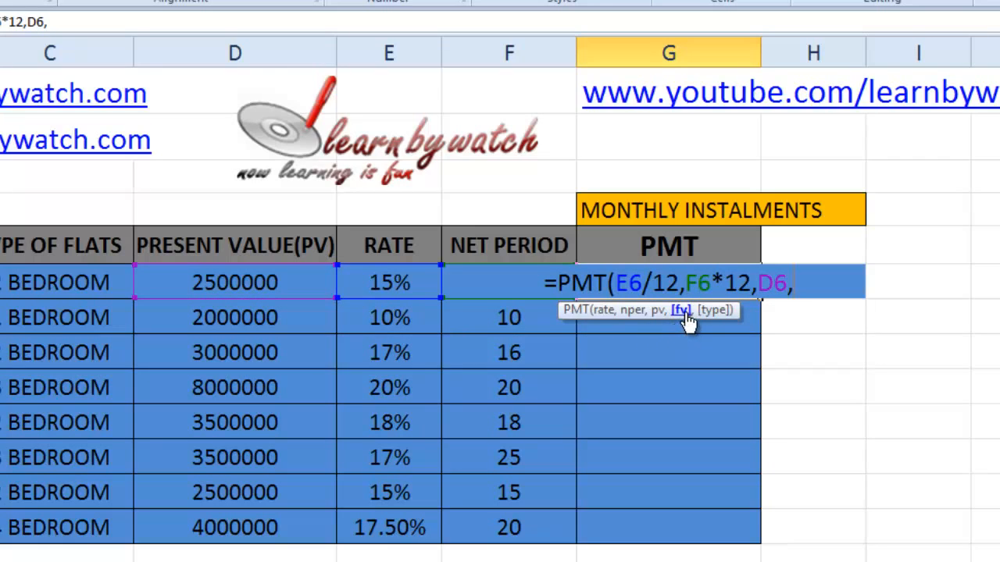
Step: Complete the G6 PMT formula with a future value of 0 and payment type 1, beginning of the period
{"action": "type", "text": "0"}
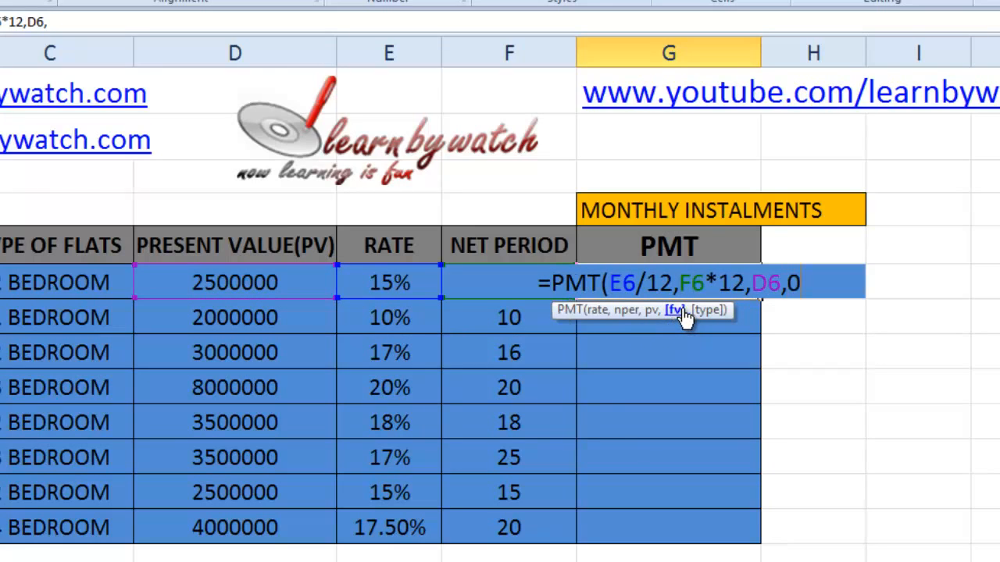
{"action": "type", "text": ","}
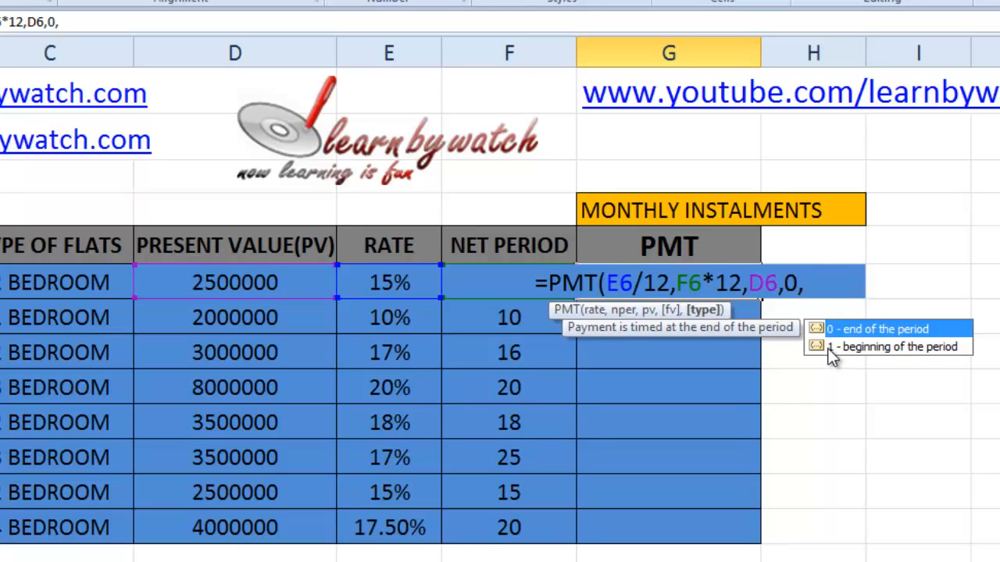
{"action": "type", "text": "1"}
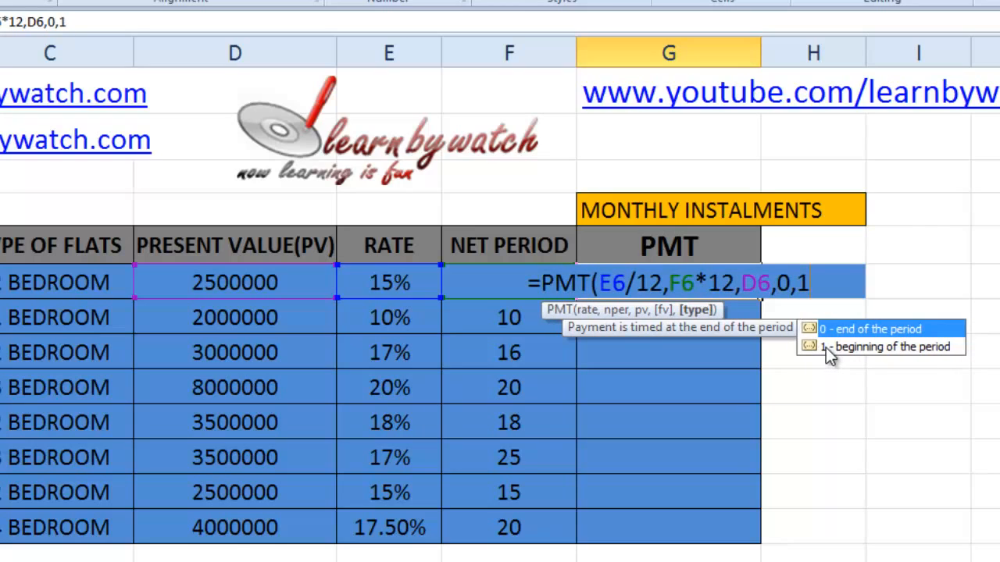
{"action": "type", "text": ")"}
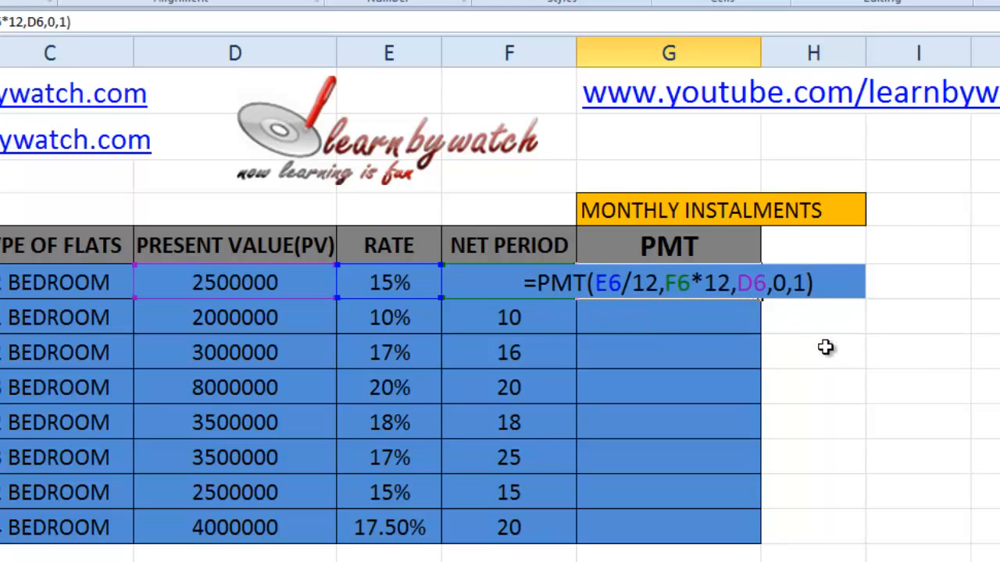
{"action": "key", "text": "Return"}
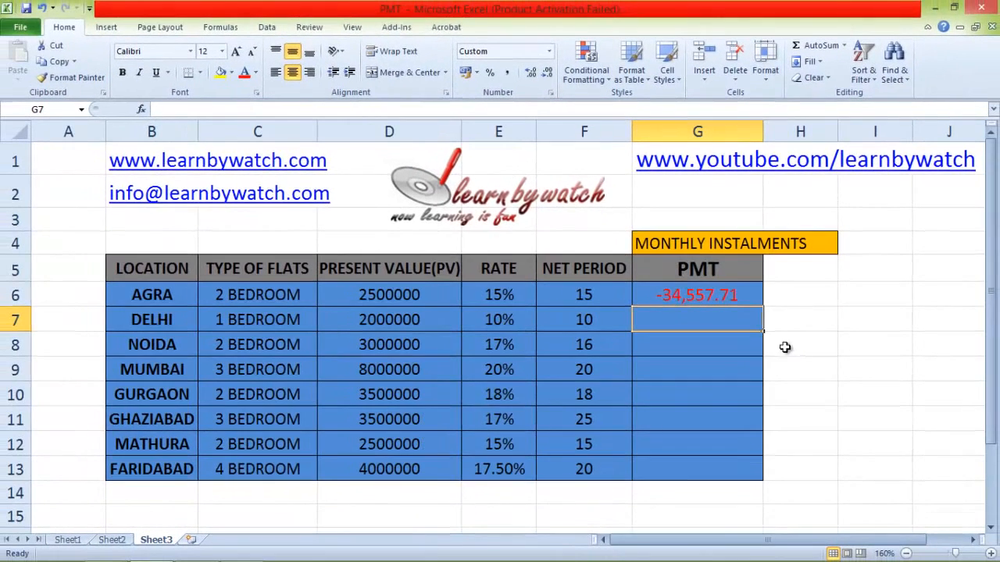
Step: Negate the G6 formula by adding a minus sign before PMT, giving =-PMT(E6/12,F6*12,D6,0,1)
{"action": "left_click", "coordinate": [667, 294]}
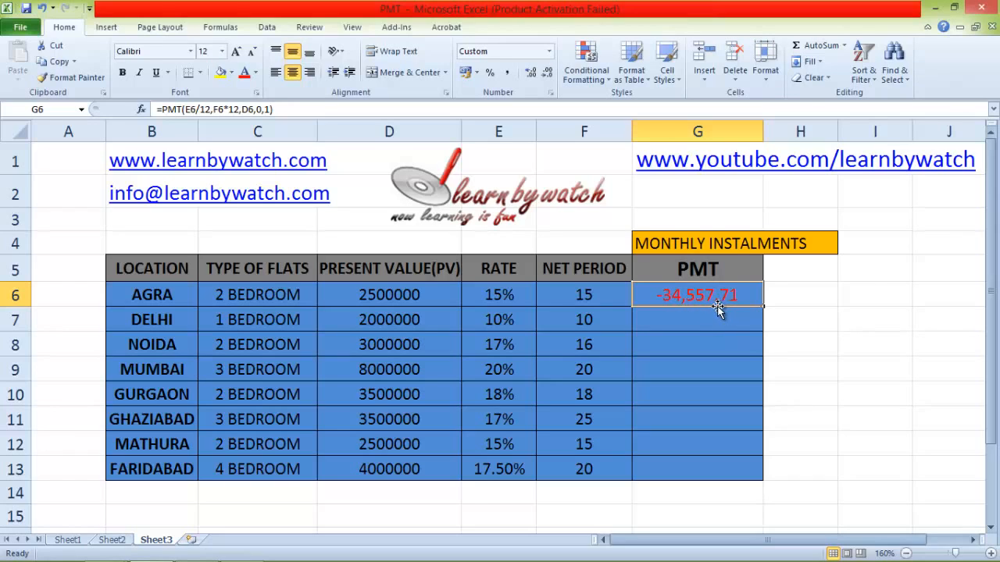
{"action": "double_click", "coordinate": [671, 296]}
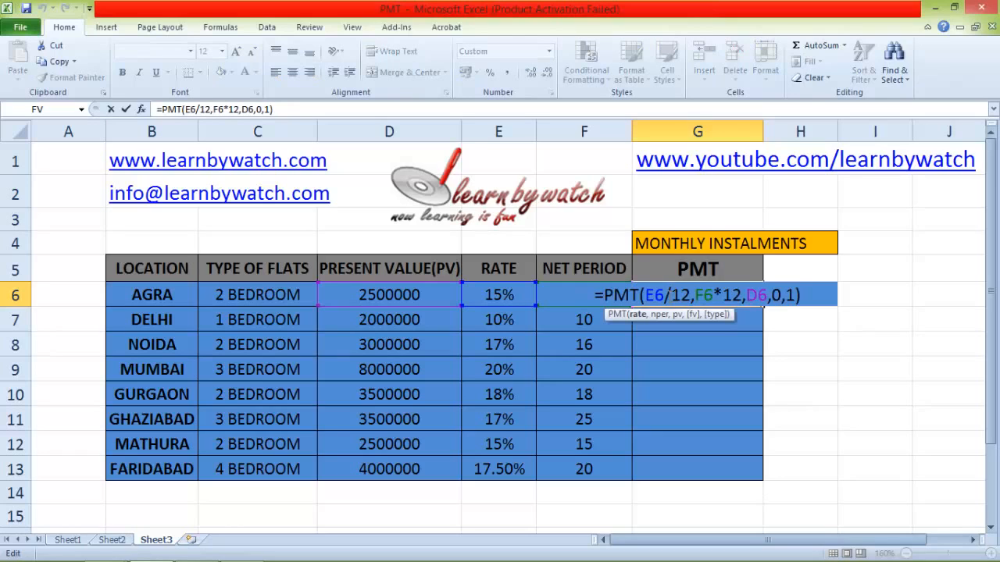
{"action": "left_click", "coordinate": [607, 296]}
{"action": "type", "text": "-"}
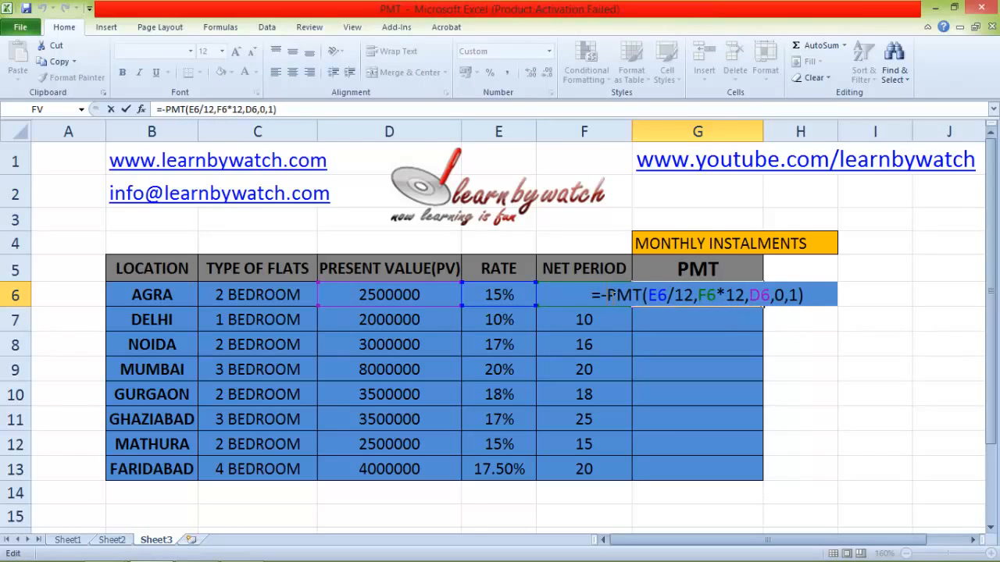
{"action": "key", "text": "Return"}
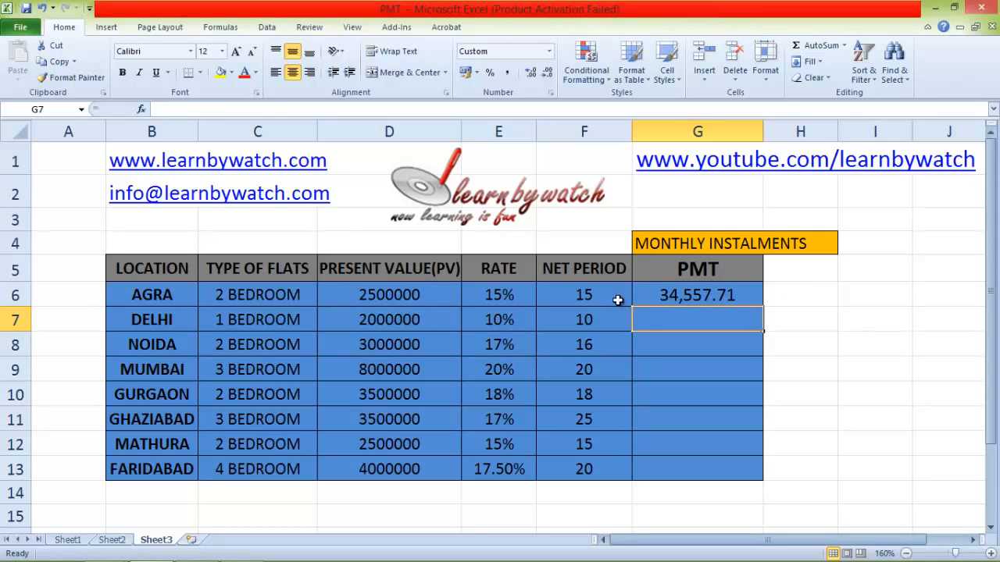
Step: Fill the G6 instalment formula down through G13 for all locations
{"action": "left_click", "coordinate": [660, 302]}
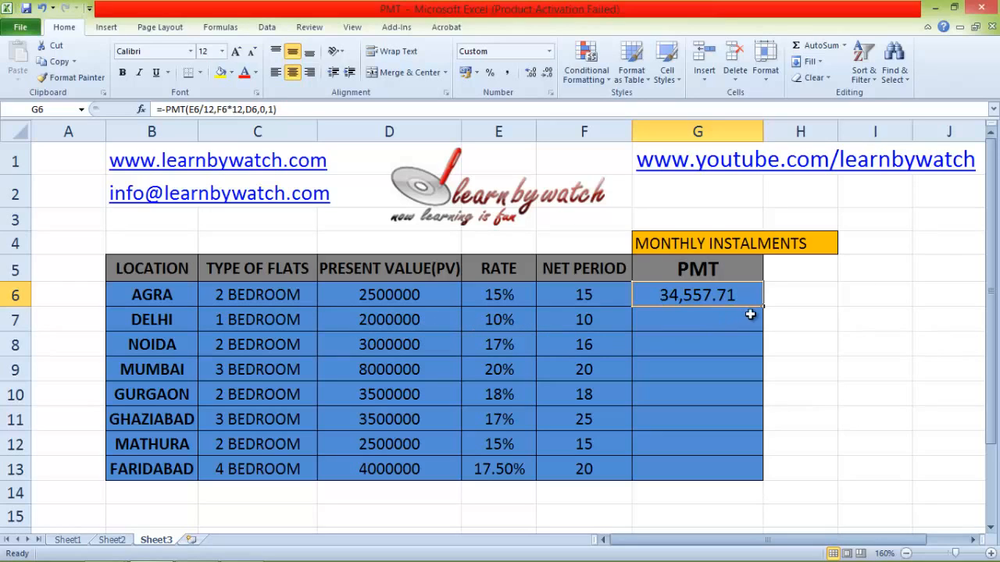
{"action": "left_click_drag", "start_coordinate": [765, 307], "coordinate": [764, 476]}
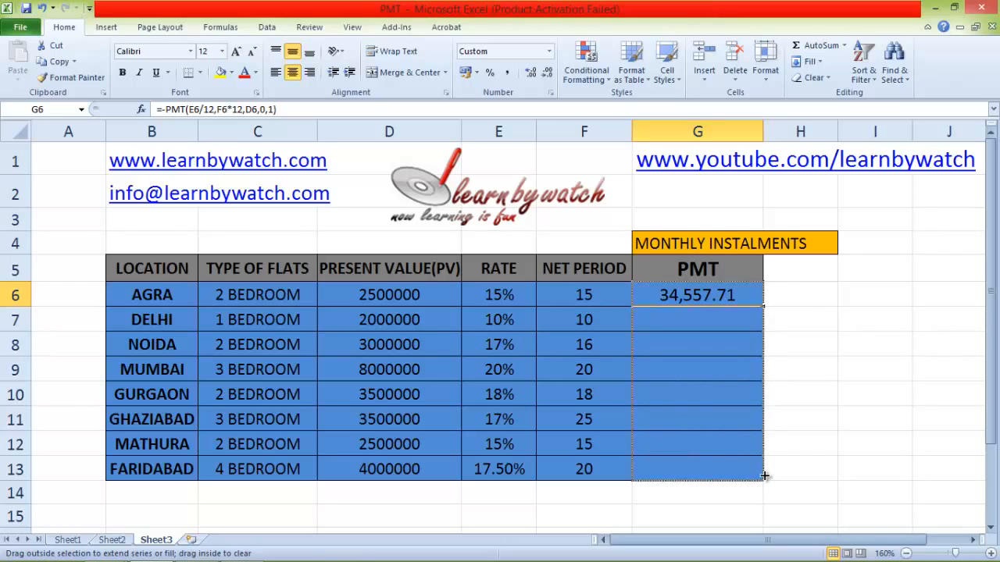
{"action": "left_click_drag", "start_coordinate": [764, 476], "coordinate": [765, 475]}
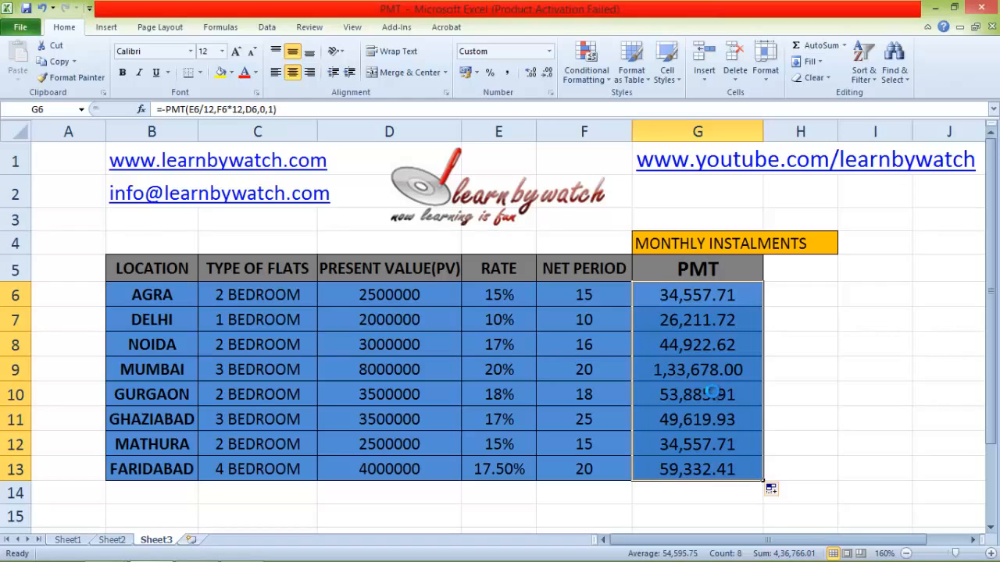
Step: Clear the instalments in G6:G13, and insert the PMT function in G6 by searching for PMT in Insert Function
{"action": "key", "text": "Delete"}
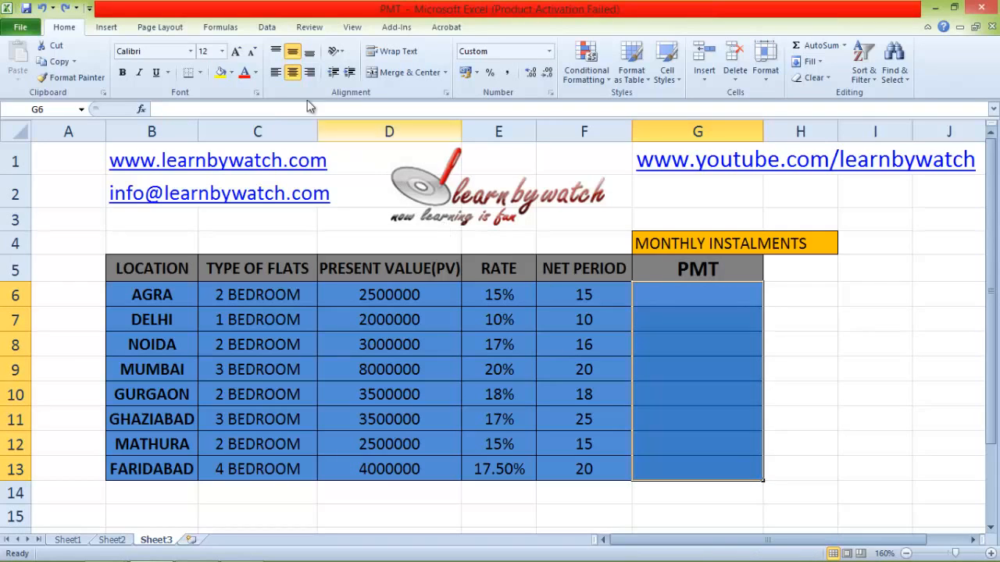
{"action": "left_click", "coordinate": [223, 33]}
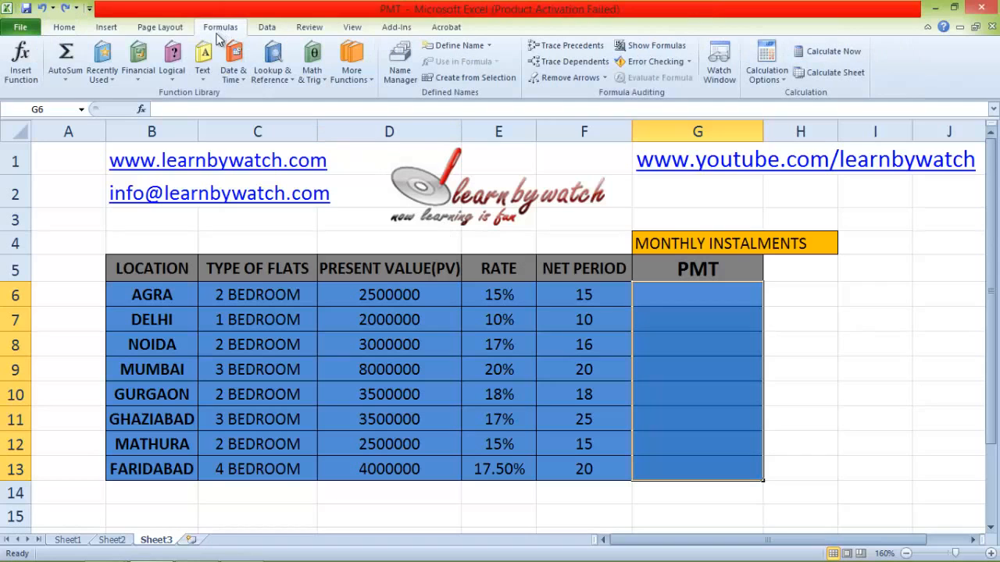
{"action": "left_click", "coordinate": [28, 66]}
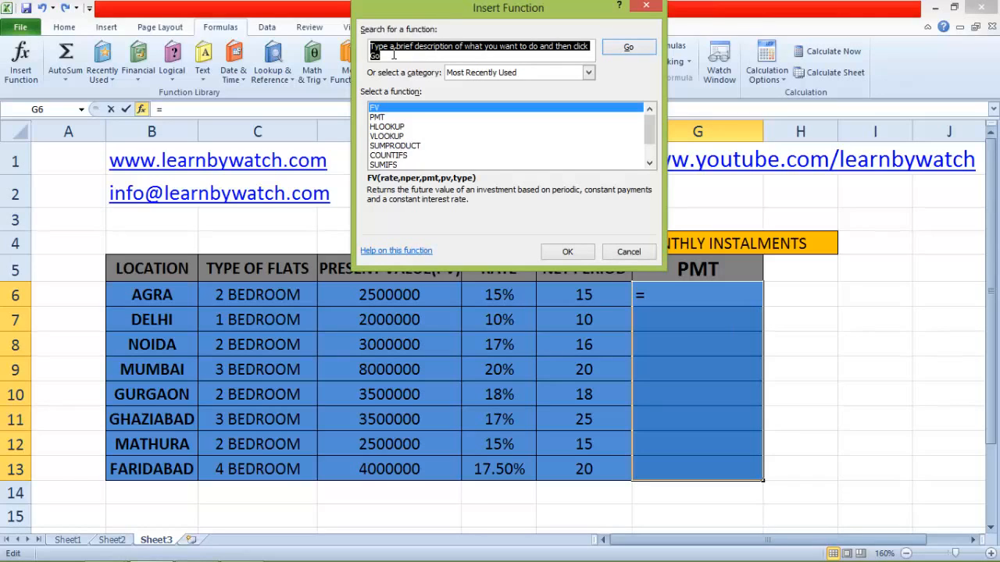
{"action": "type", "text": "PMT"}
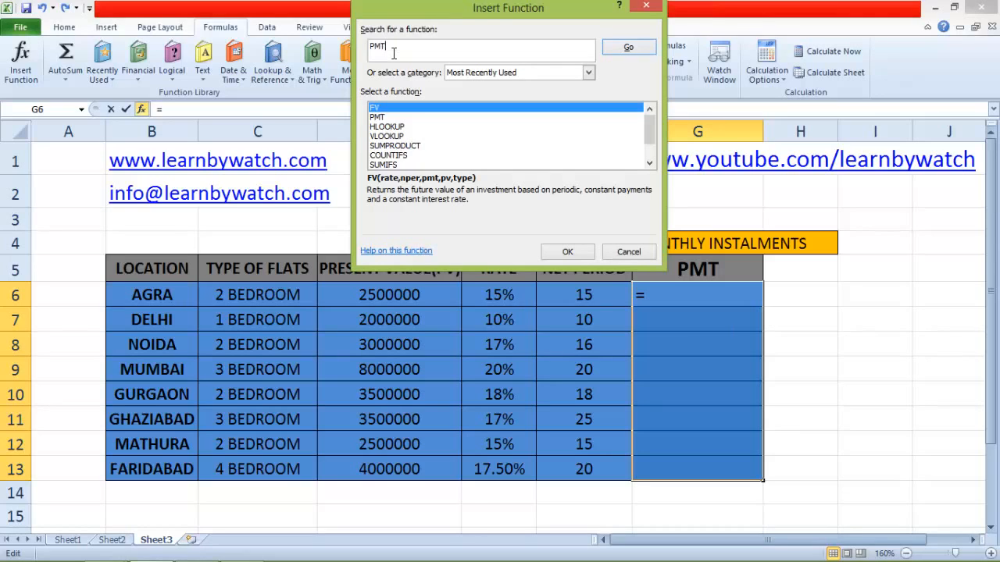
{"action": "left_click", "coordinate": [630, 49]}
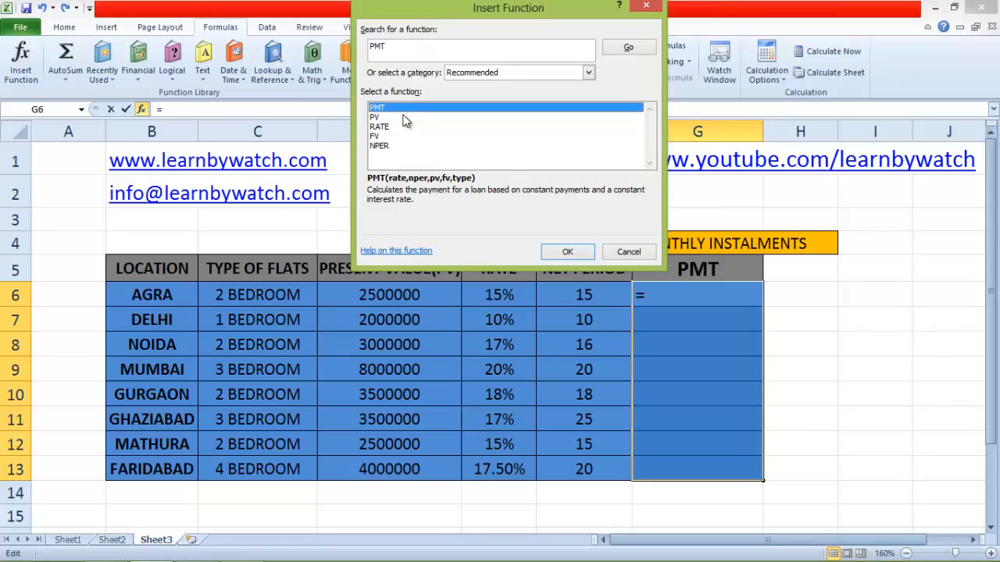
{"action": "left_click", "coordinate": [563, 251]}
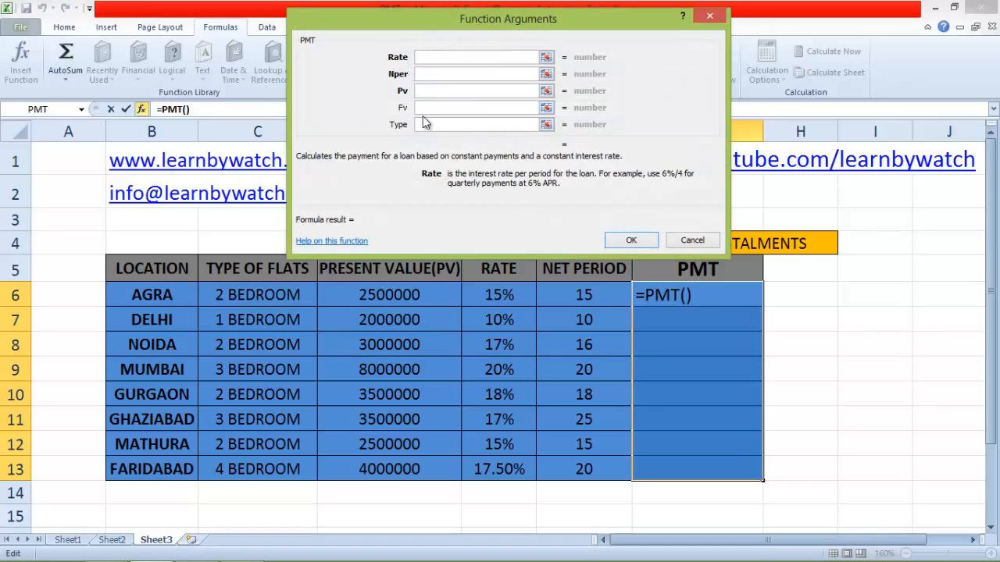
Step: Set the PMT arguments Rate to E6/12 and Nper to F6*12
{"action": "left_click", "coordinate": [489, 294]}
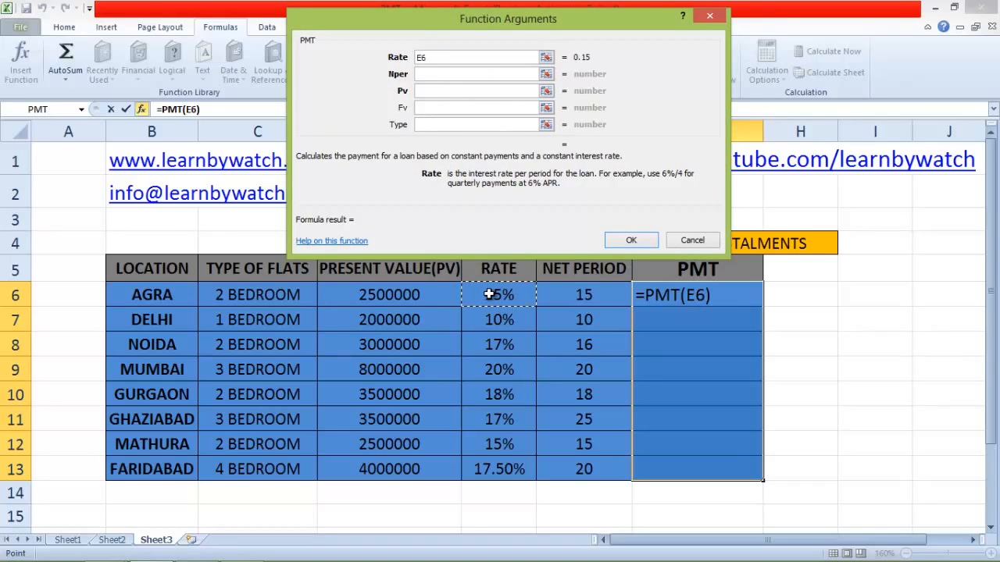
{"action": "type", "text": "/12"}
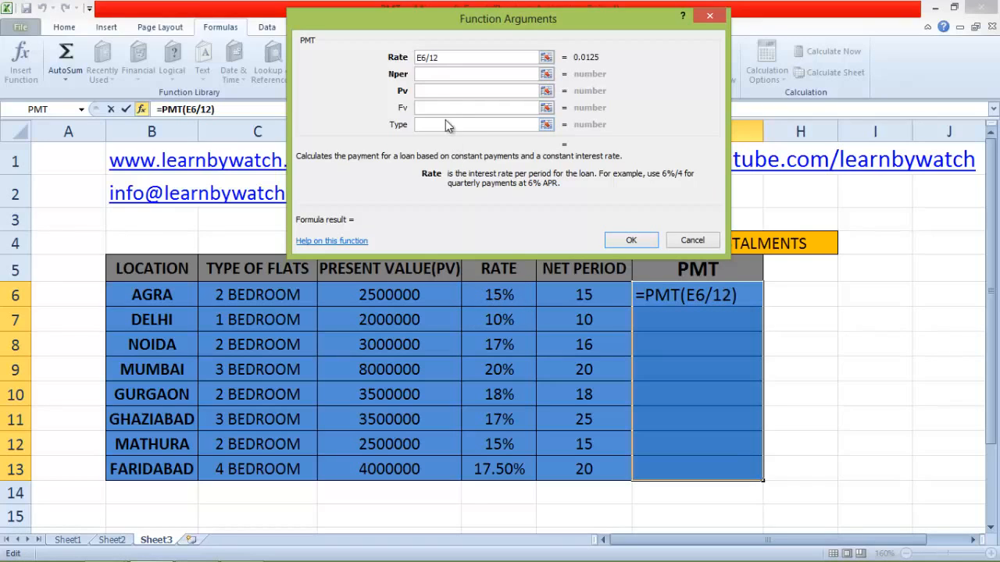
{"action": "left_click", "coordinate": [426, 73]}
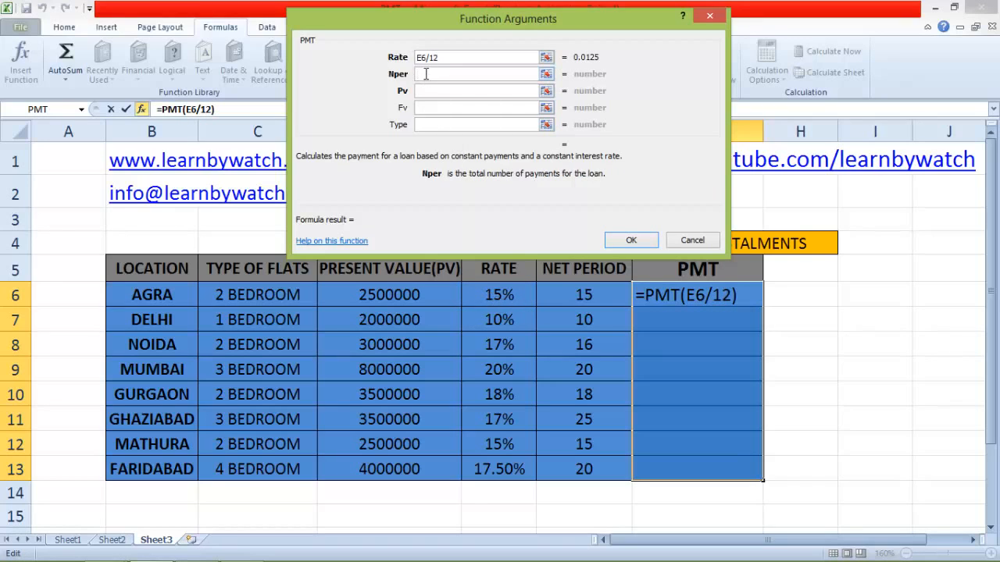
{"action": "left_click", "coordinate": [584, 293]}
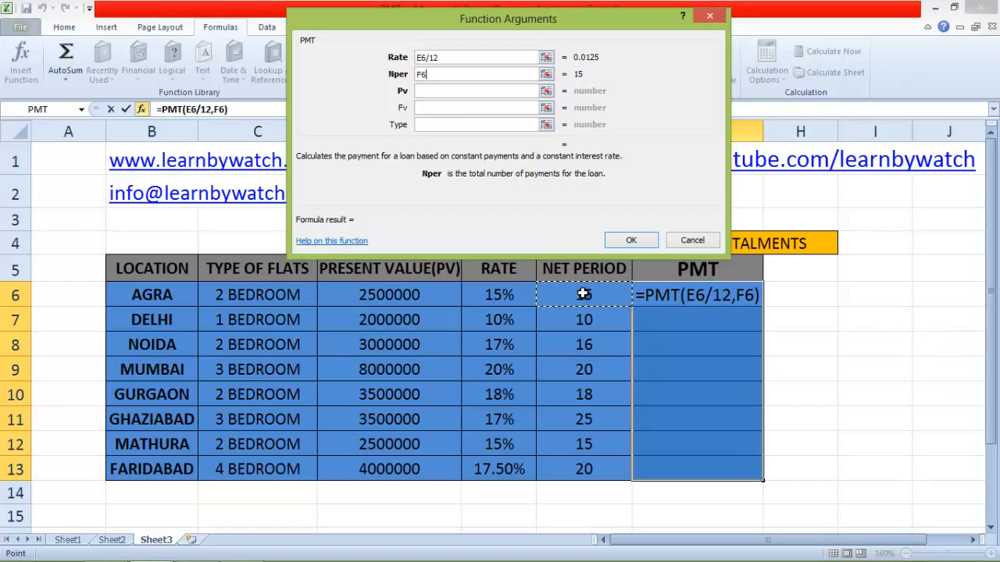
{"action": "type", "text": "*12"}
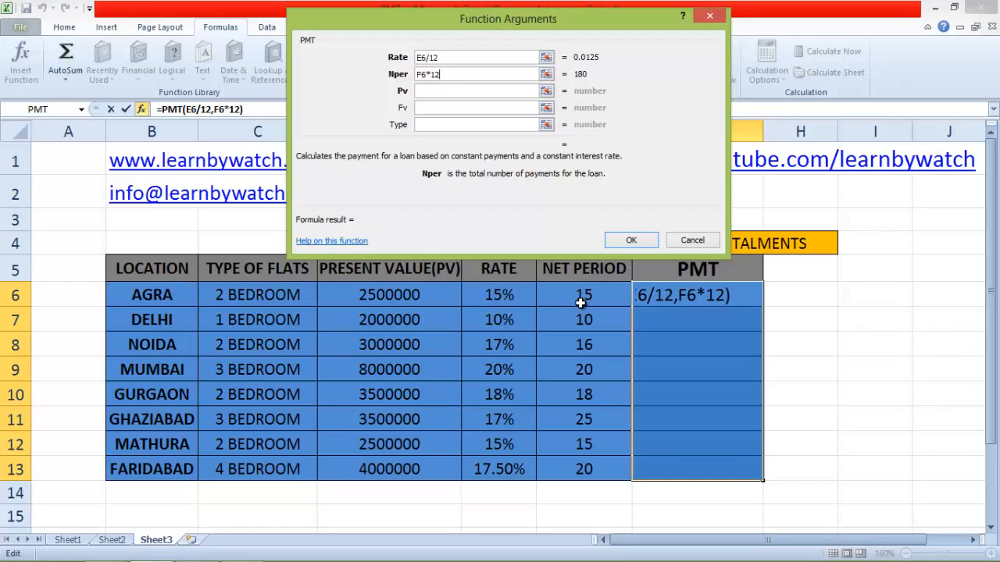
Step: Complete the PMT arguments with Pv D6, Fv 0 and Type 1, and enter the function in G6
{"action": "left_click", "coordinate": [432, 91]}
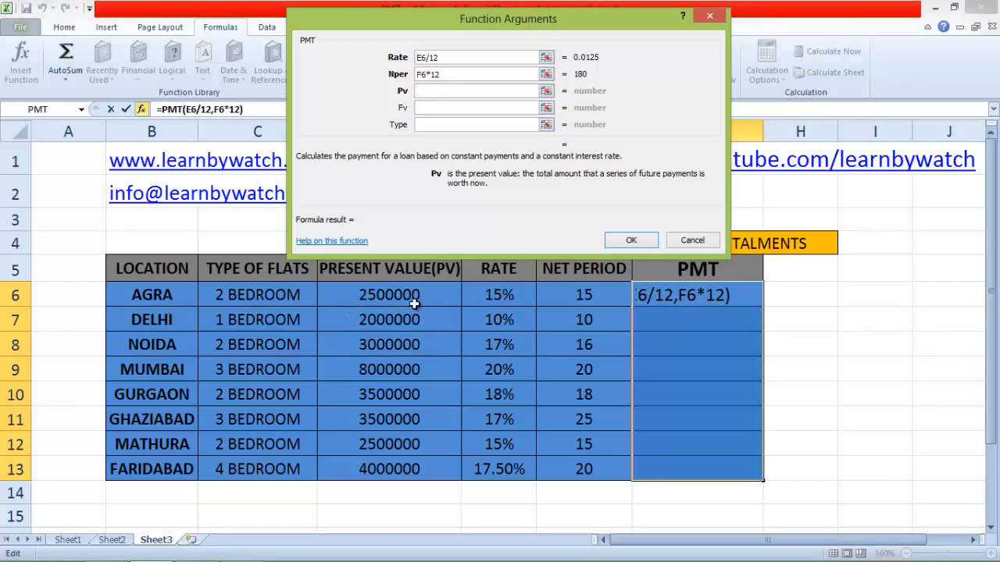
{"action": "left_click", "coordinate": [382, 295]}
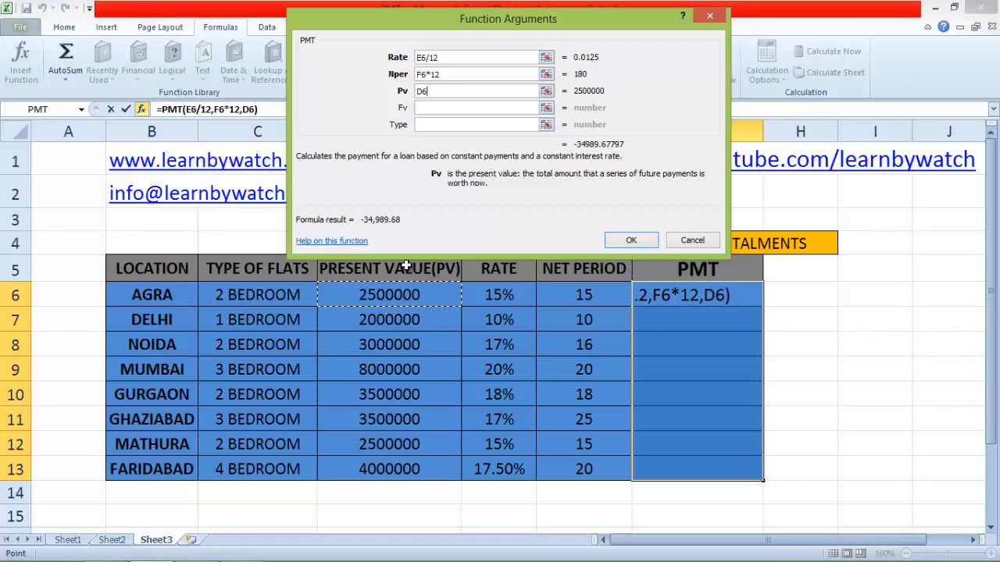
{"action": "left_click", "coordinate": [429, 109]}
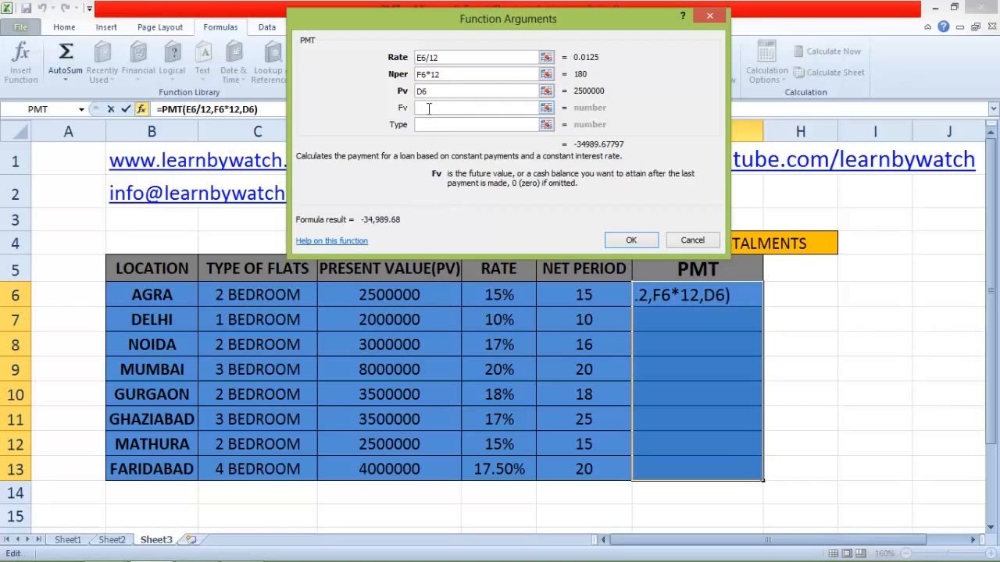
{"action": "type", "text": "0"}
{"action": "left_click", "coordinate": [427, 125]}
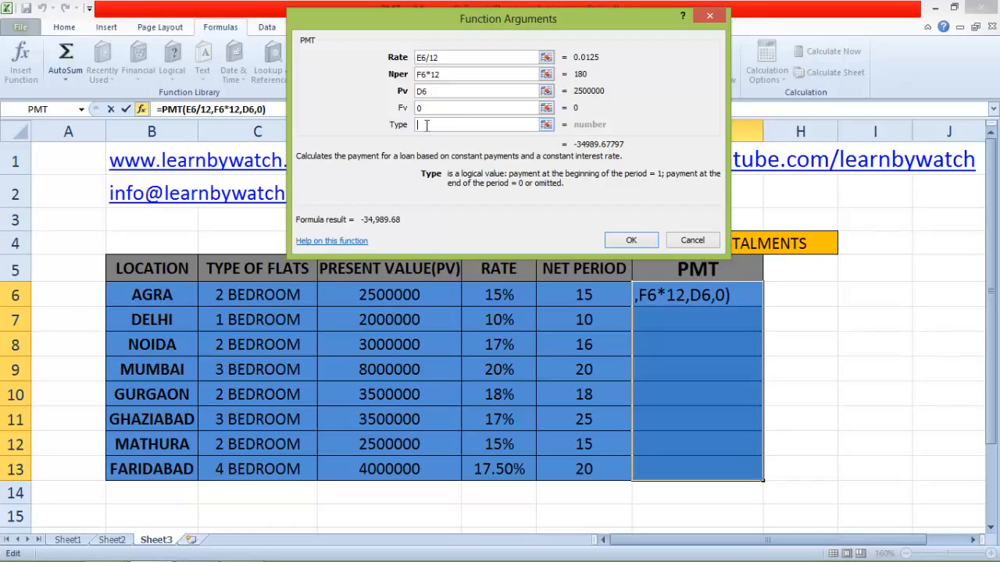
{"action": "type", "text": "1"}
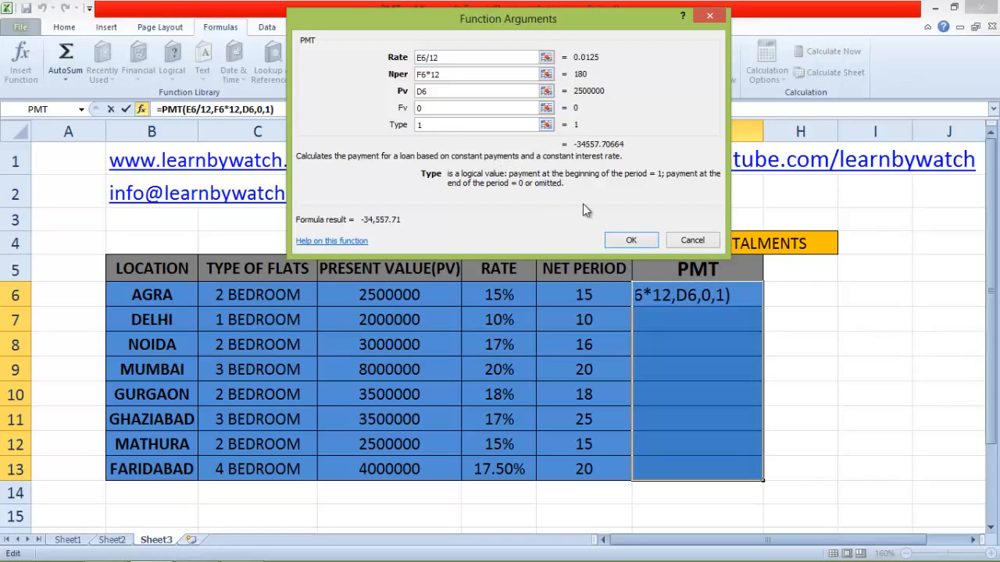
{"action": "left_click", "coordinate": [631, 241]}
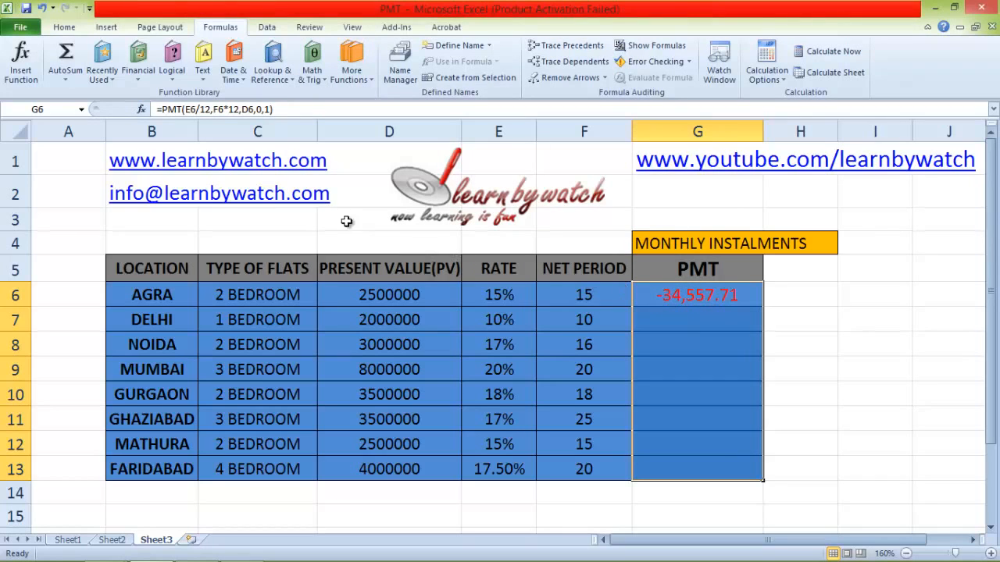
Step: Negate the G6 formula to =-PMT(E6/12,F6*12,D6,0,1) and fill it down through G13
{"action": "left_click", "coordinate": [174, 110]}
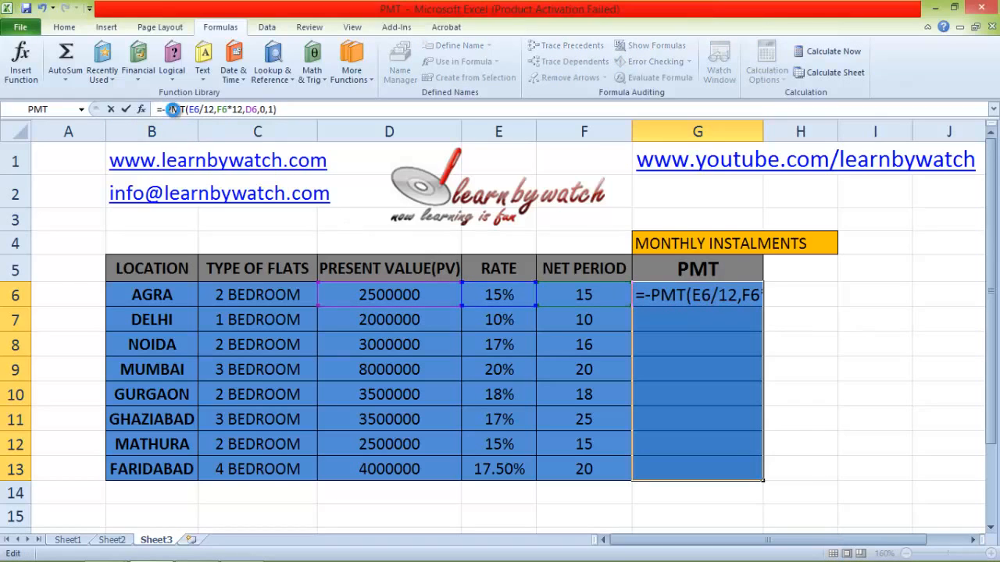
{"action": "key", "text": "Return"}
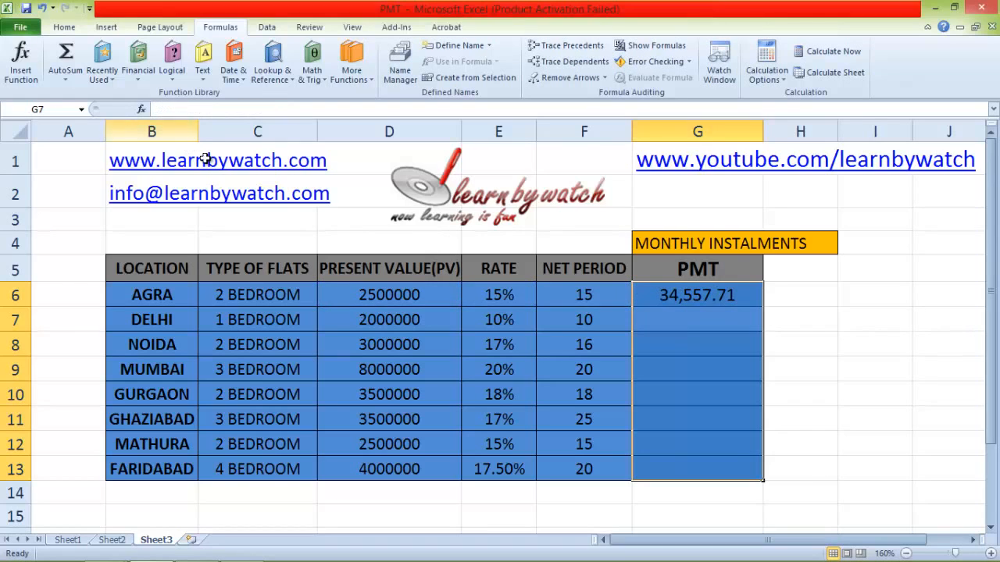
{"action": "left_click", "coordinate": [676, 298]}
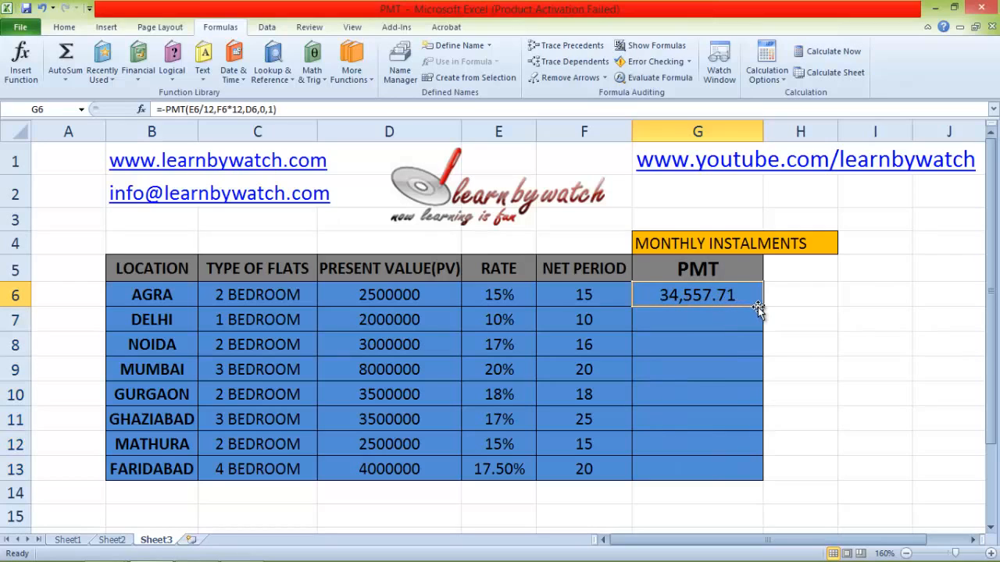
{"action": "left_click_drag", "start_coordinate": [763, 308], "coordinate": [761, 473]}
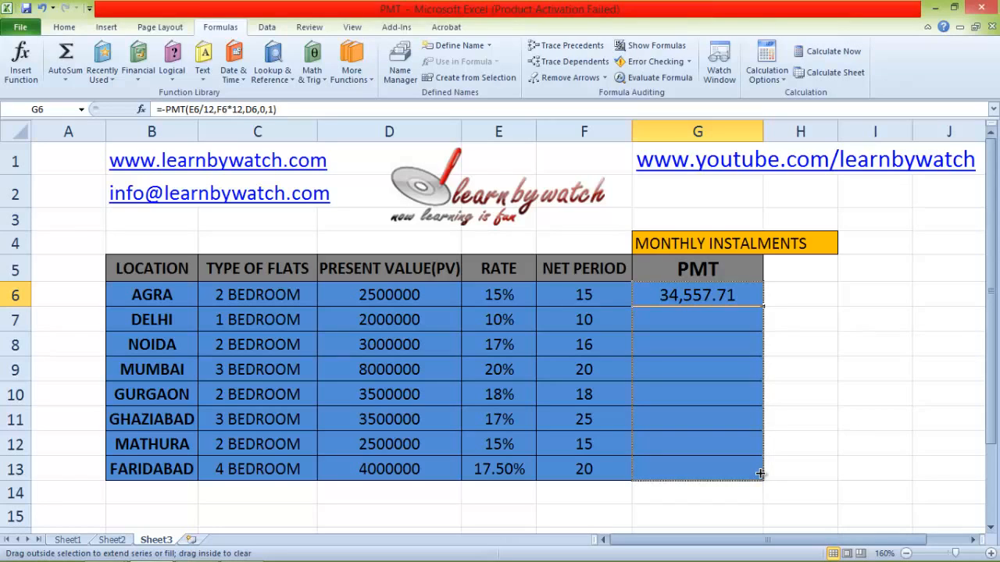
{"action": "left_click_drag", "start_coordinate": [760, 473], "coordinate": [758, 471]}
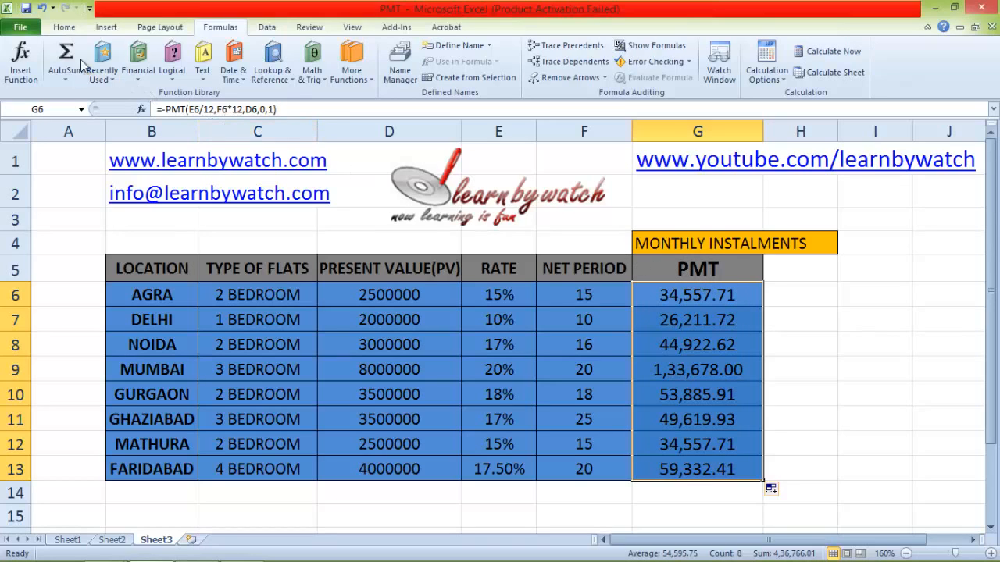
{"action": "left_click", "coordinate": [64, 27]}
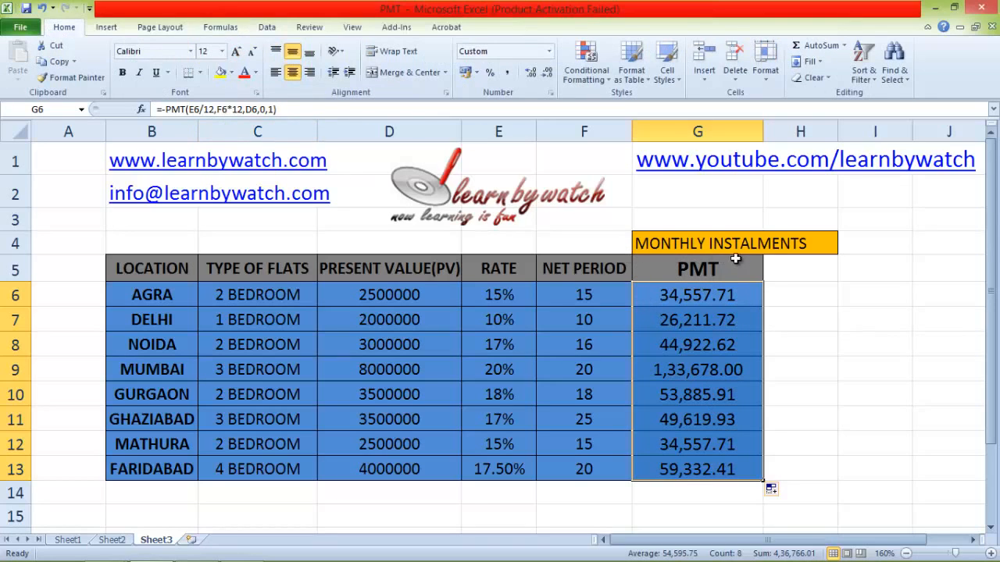